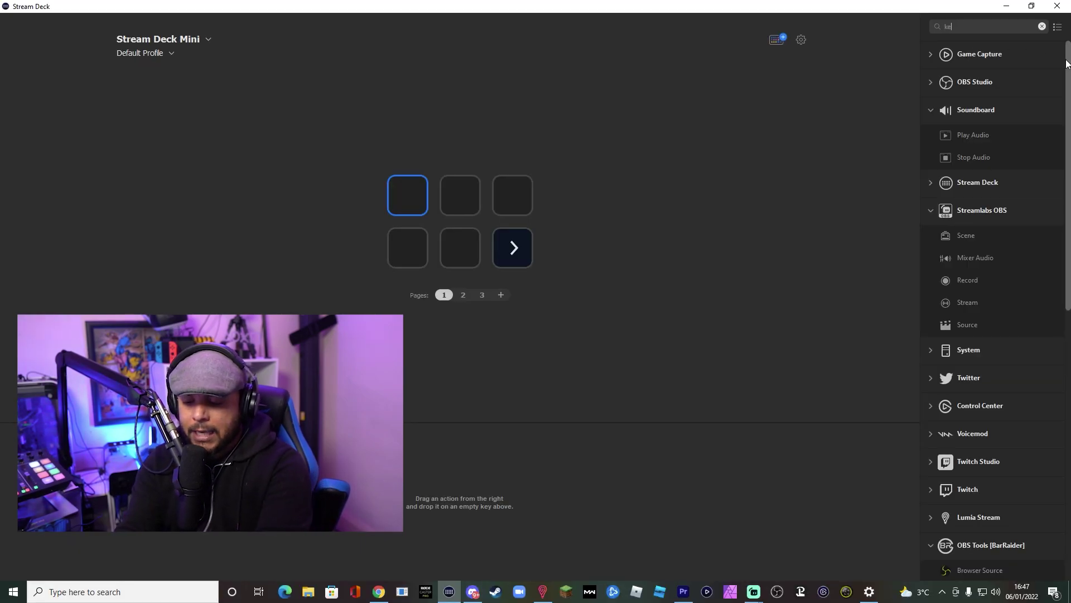
Step: Search 'key' and drag System > Hotkey onto four empty keys of the Mini page
text(y)
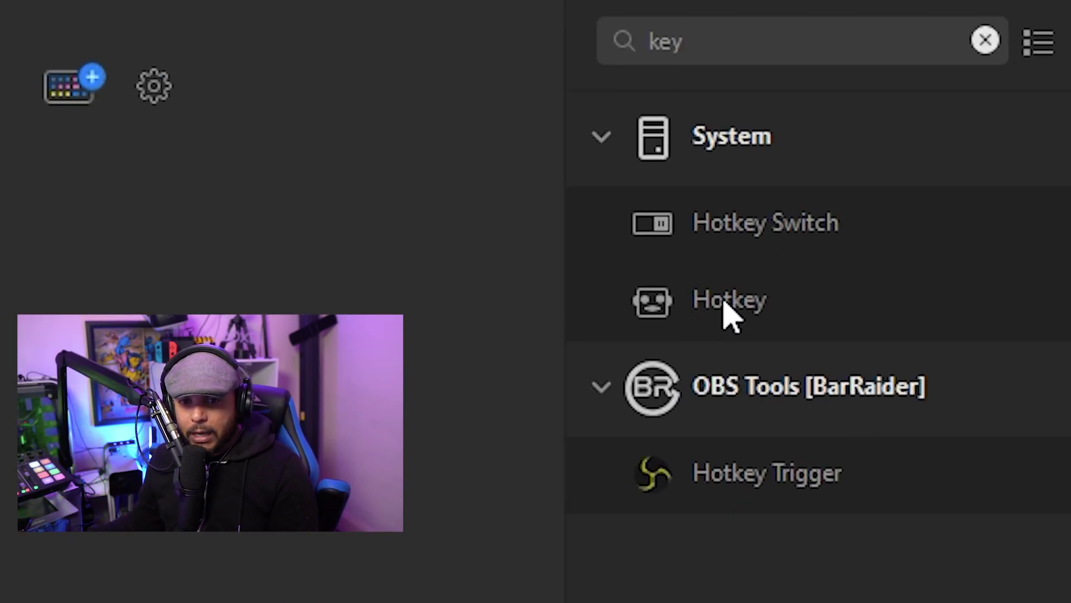
drag(731, 317, 404, 194)
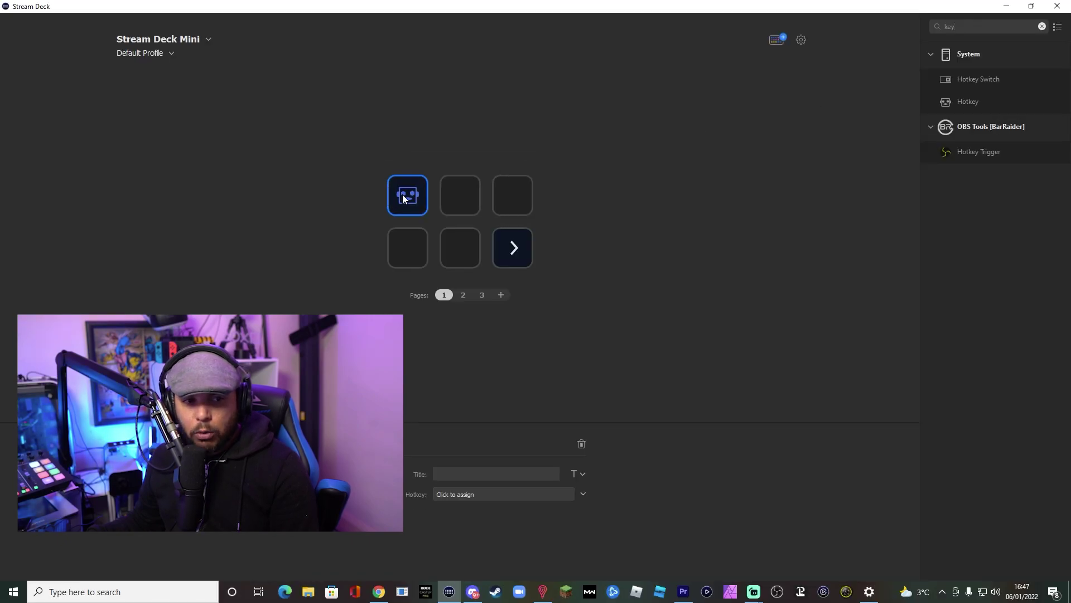
drag(931, 110, 459, 195)
drag(960, 99, 512, 196)
drag(968, 101, 449, 245)
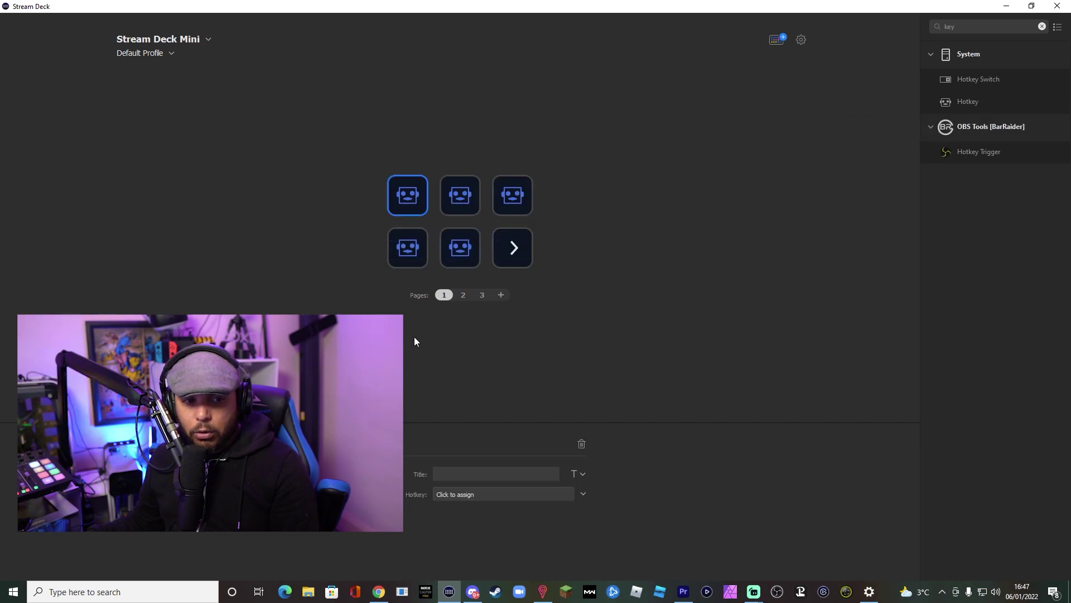
Step: Title the first key 'Dispatch' and reduce its title font size to 10 pt
click(454, 473)
text(Dispa)
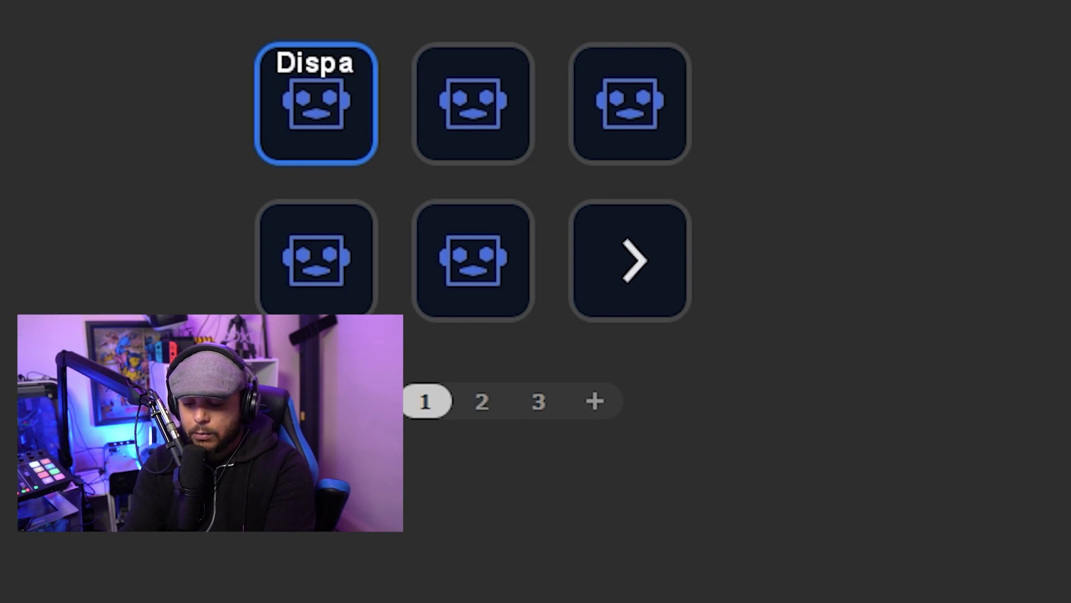
text(tch)
click(581, 474)
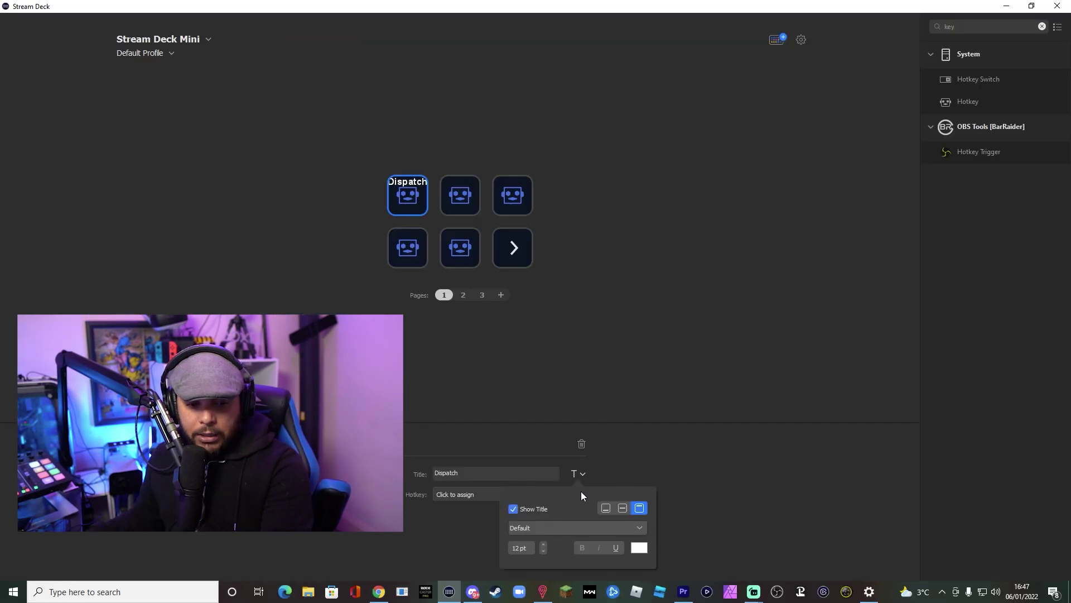
click(544, 551)
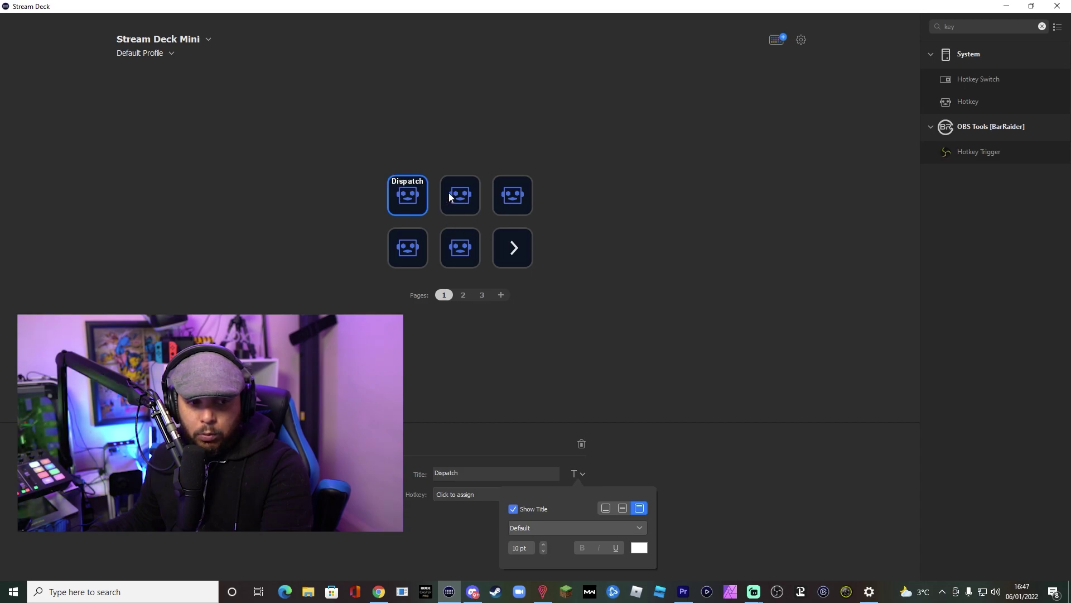
click(540, 241)
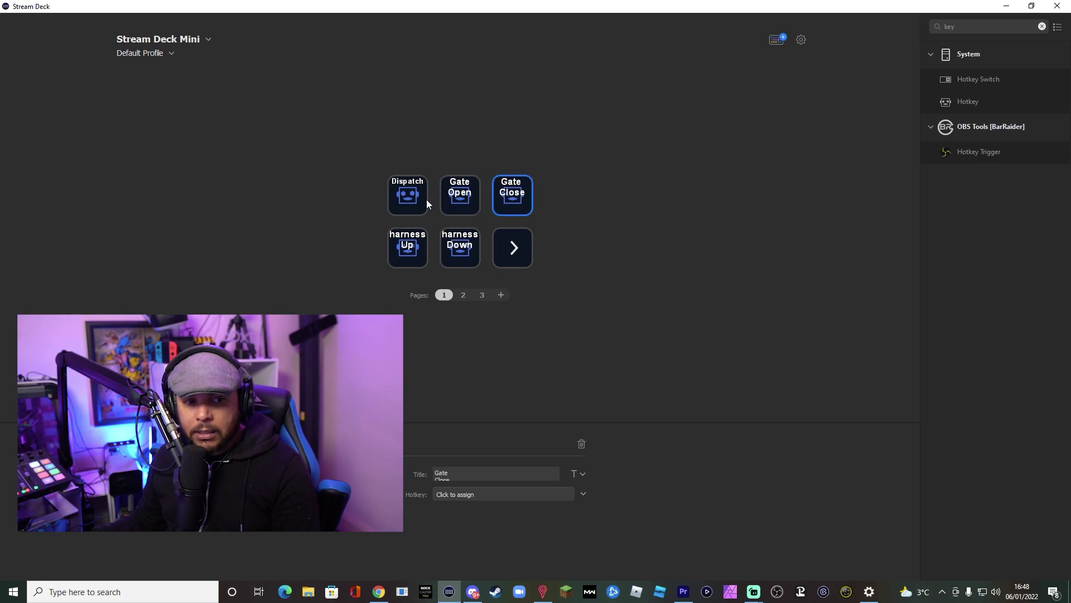
Step: Step through the five keys to confirm their titles
click(420, 209)
click(459, 198)
click(511, 200)
click(460, 248)
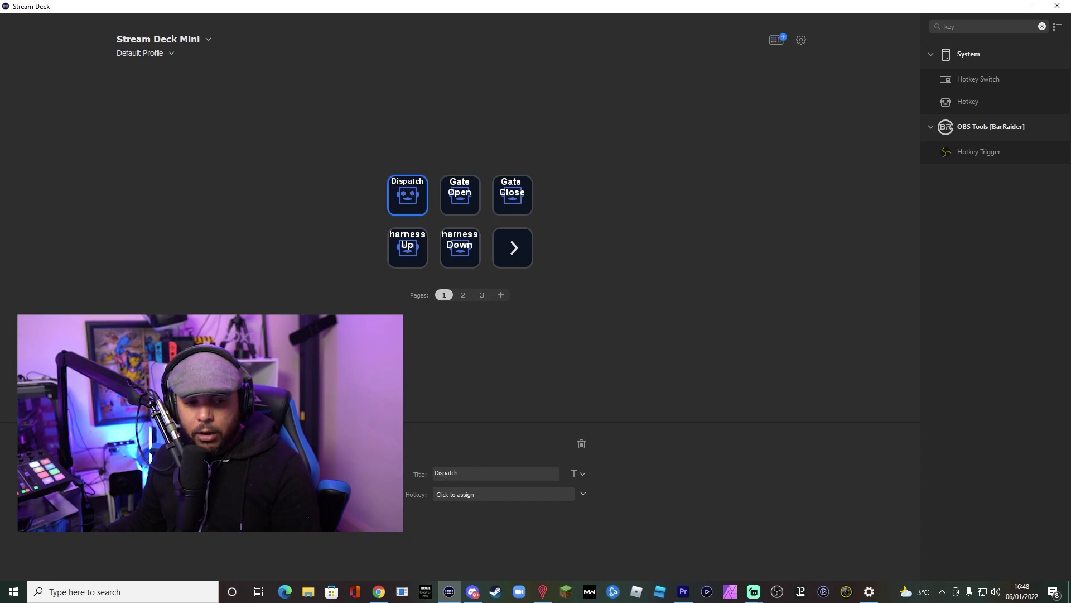
Step: Set the GO sign image as the Dispatch key's icon
click(366, 473)
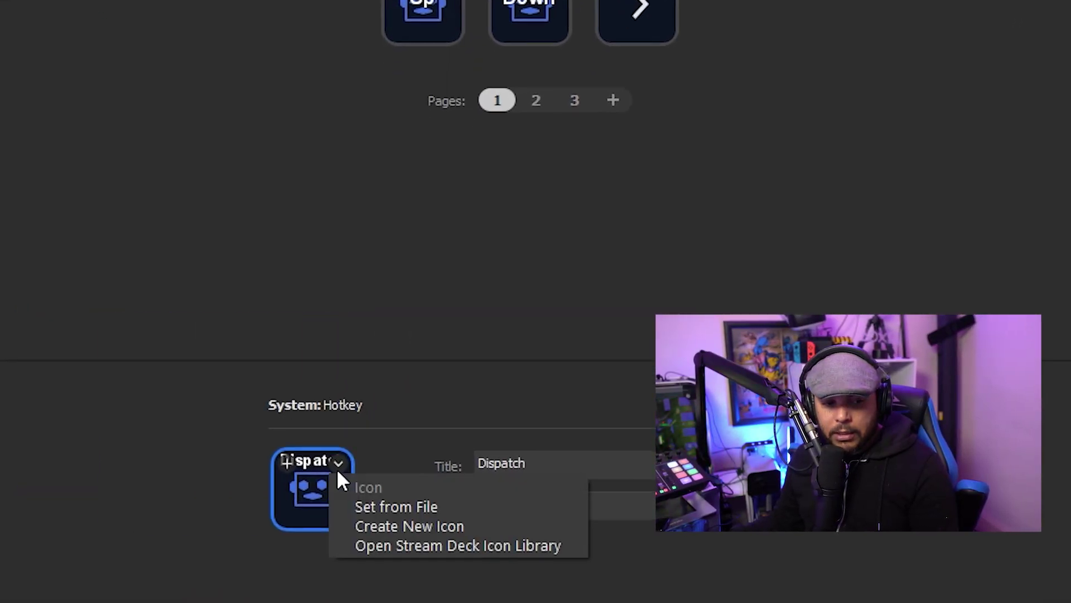
click(397, 512)
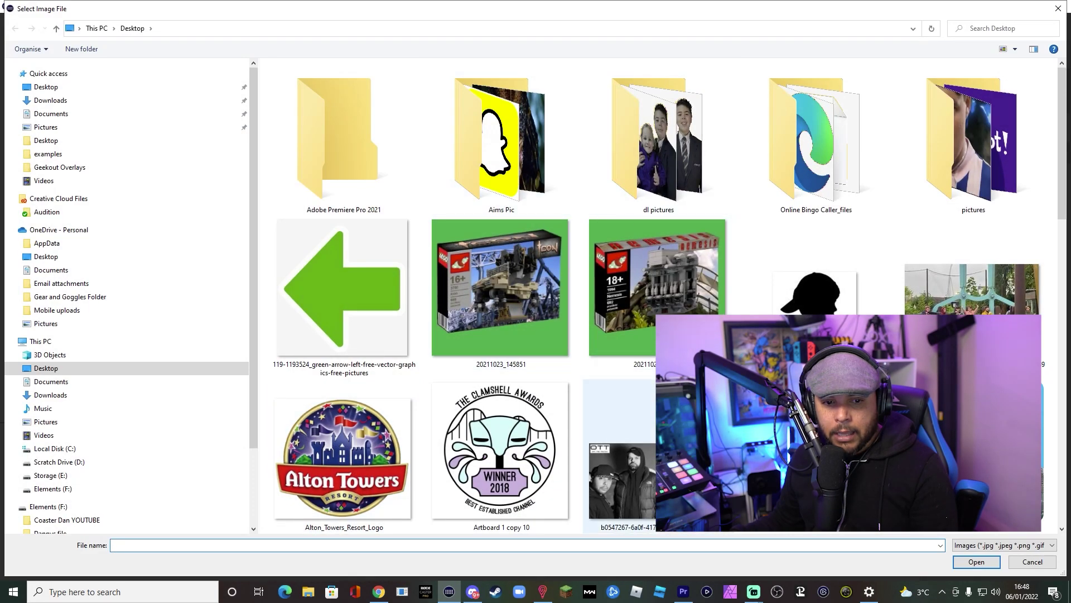
scroll(653, 296, down, 10)
scroll(502, 334, down, 10)
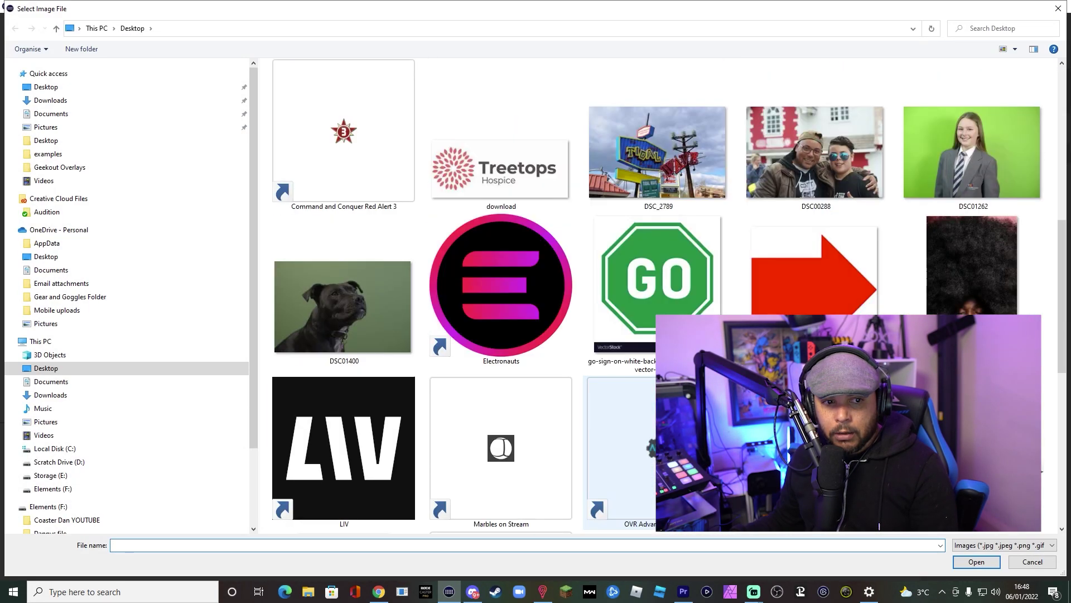
click(636, 289)
key(Return)
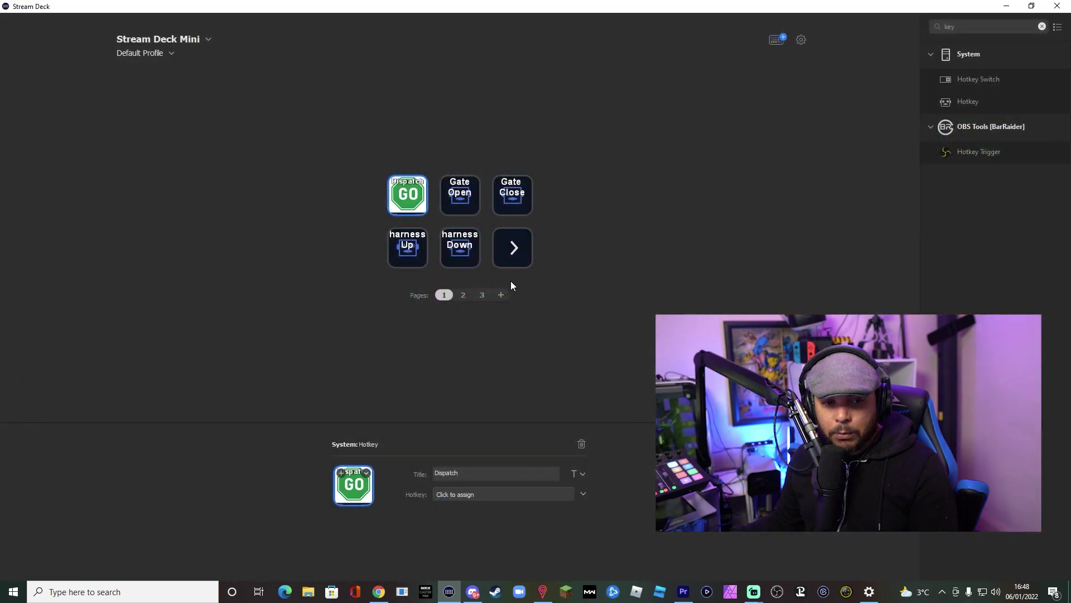
Step: Set the green left-arrow image as the Gate Open key's icon
click(461, 198)
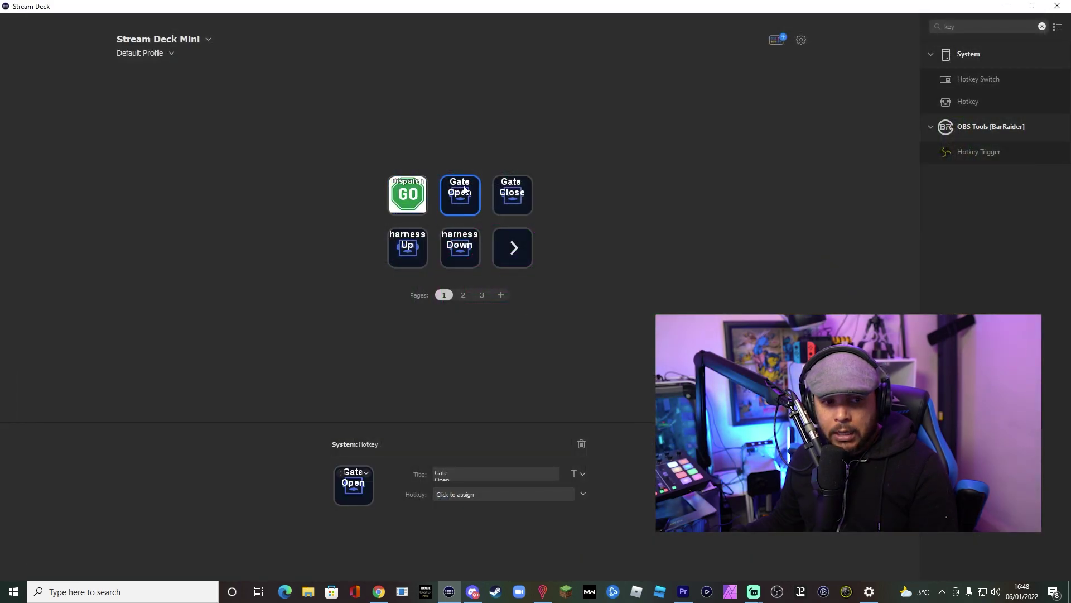
click(366, 474)
click(406, 494)
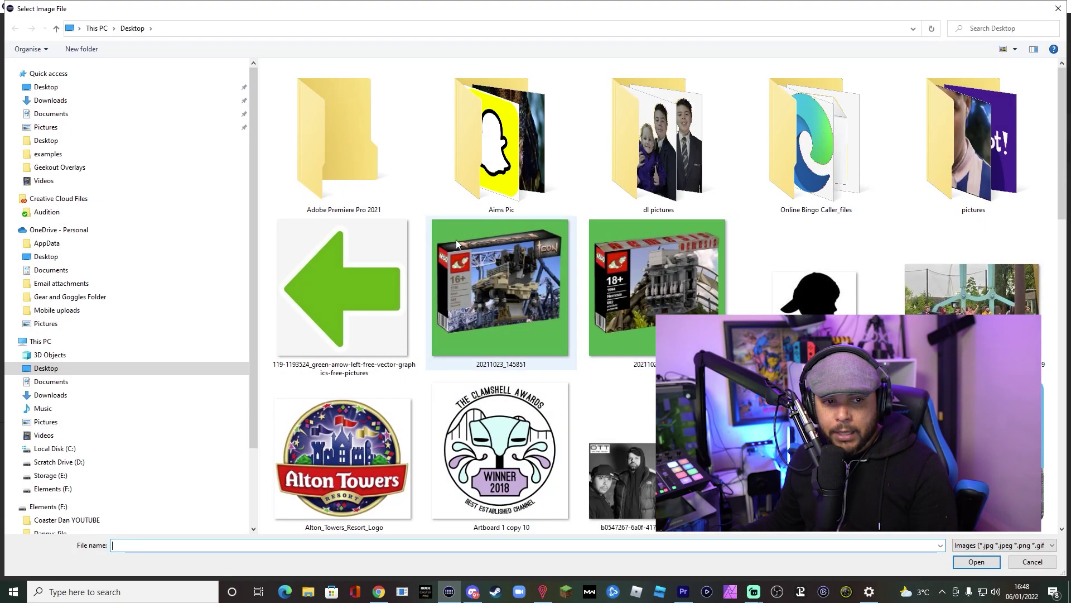
click(362, 296)
click(976, 561)
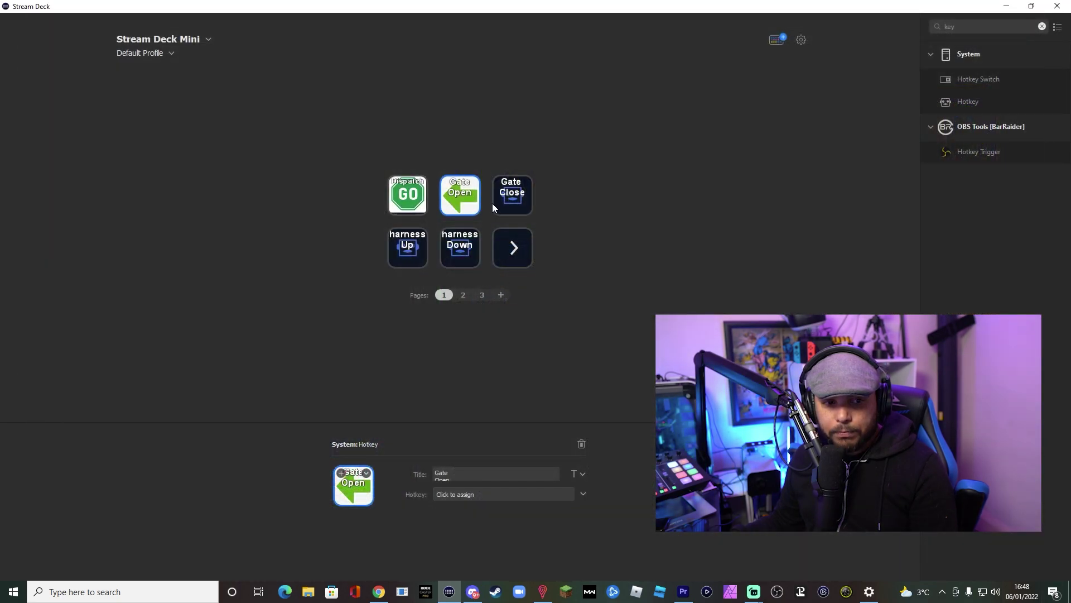
Step: Set the red arrow image as the Gate Close key's icon
click(496, 202)
click(366, 475)
click(403, 493)
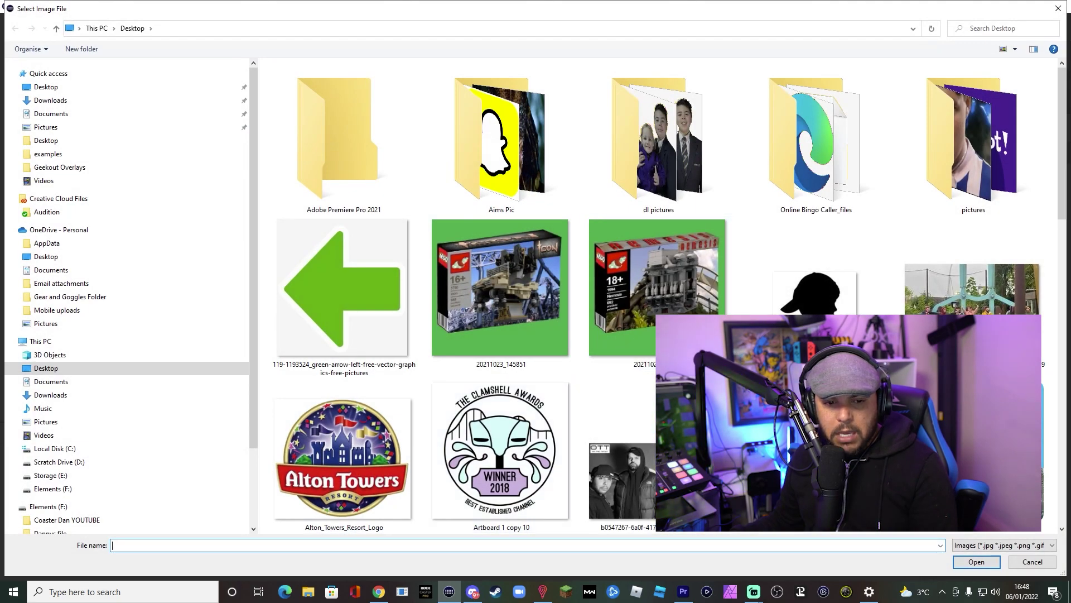
scroll(725, 279, down, 10)
scroll(815, 267, up, 3)
click(816, 268)
click(974, 561)
Step: Set the Untitled design (33) image as the harness Up key's icon
click(406, 250)
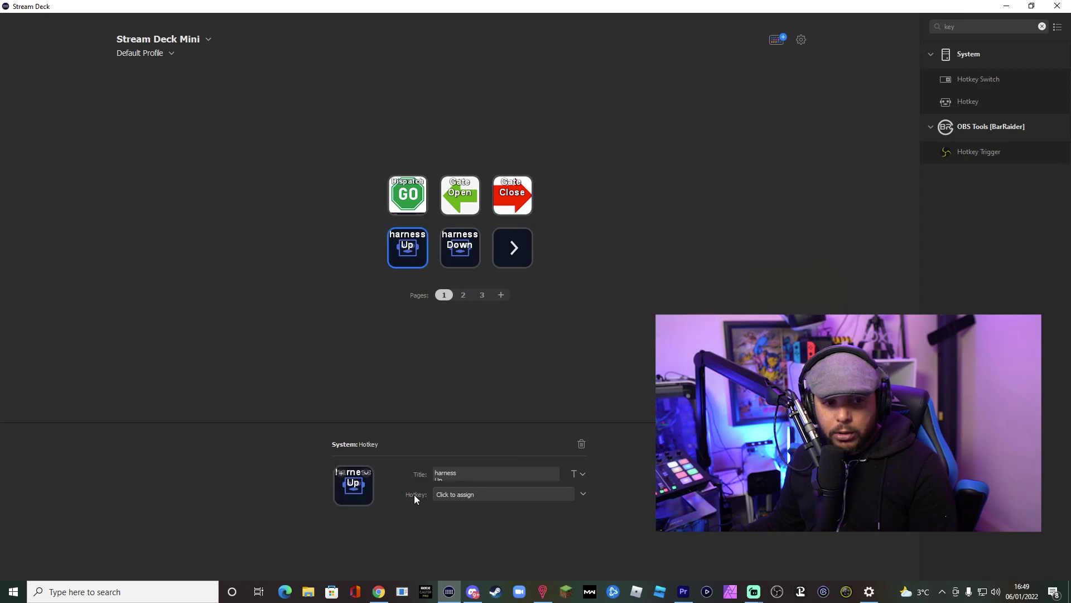
click(366, 474)
click(387, 494)
scroll(632, 424, down, 5)
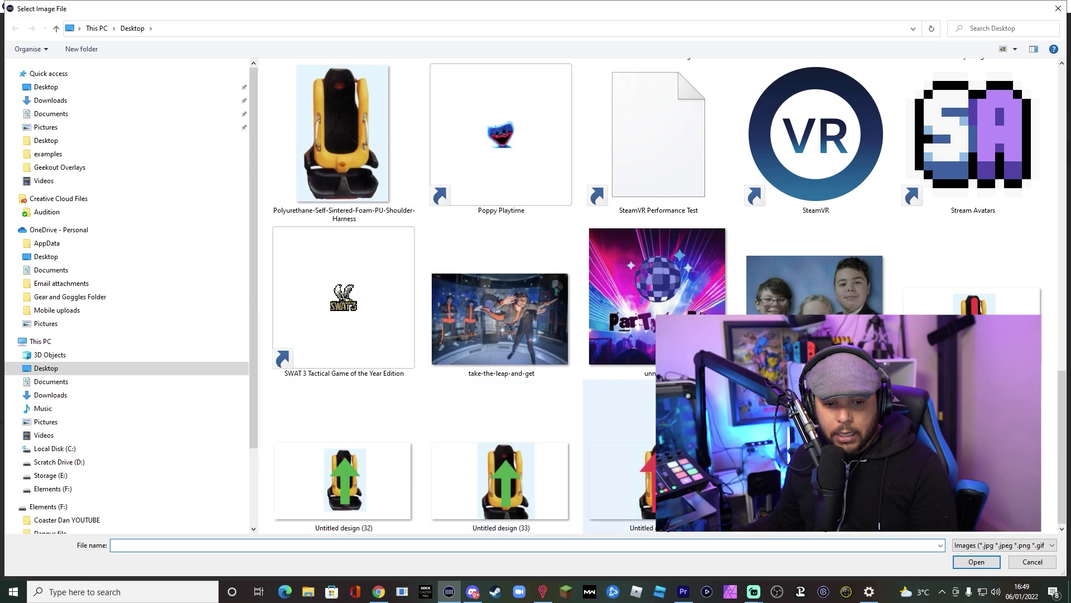
click(525, 487)
click(959, 560)
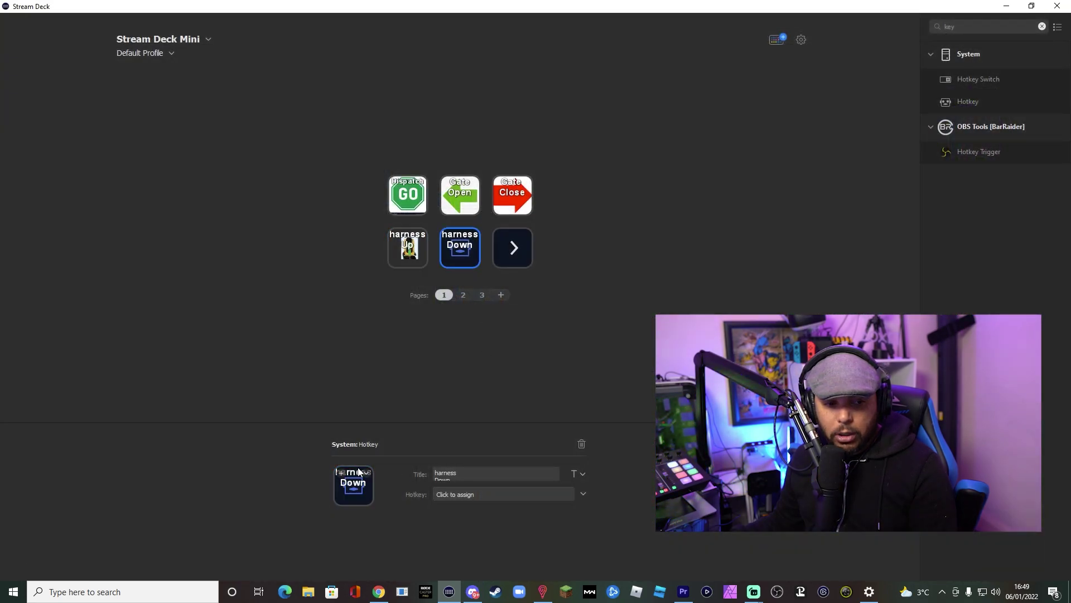
Step: Set an Untitled design image from the Desktop as the harness Down key's icon
click(365, 473)
click(394, 494)
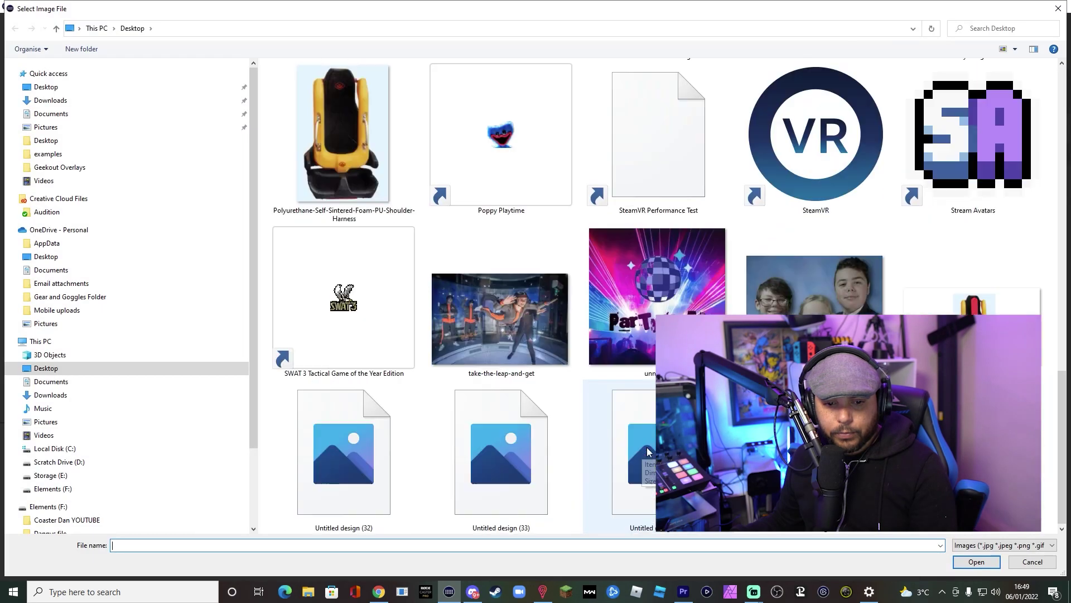
click(620, 480)
click(977, 561)
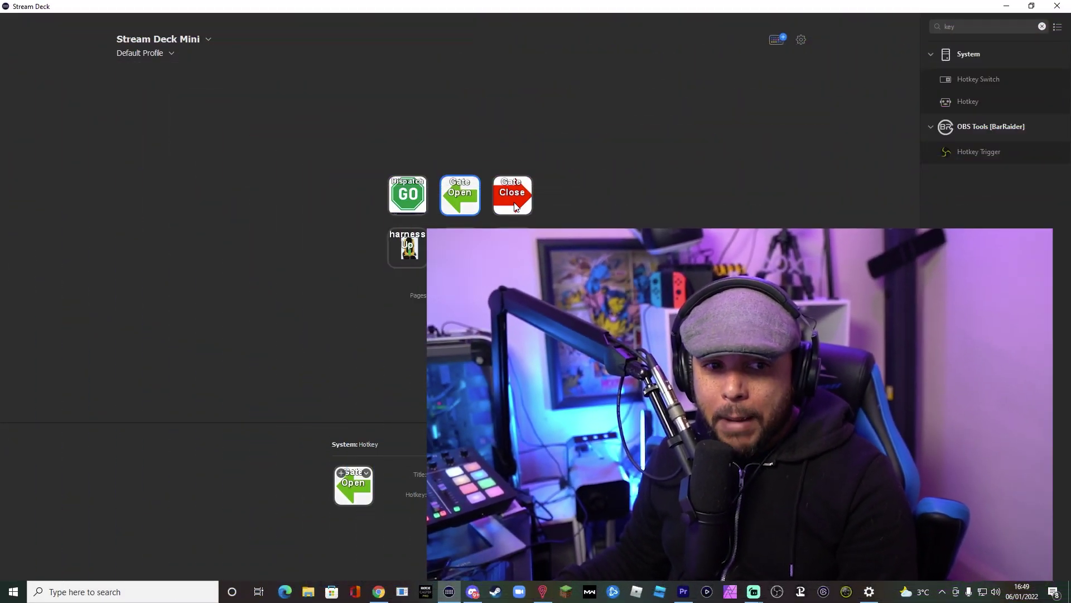
Step: Select the Dispatch GO key to show its Title and Hotkey settings
click(407, 195)
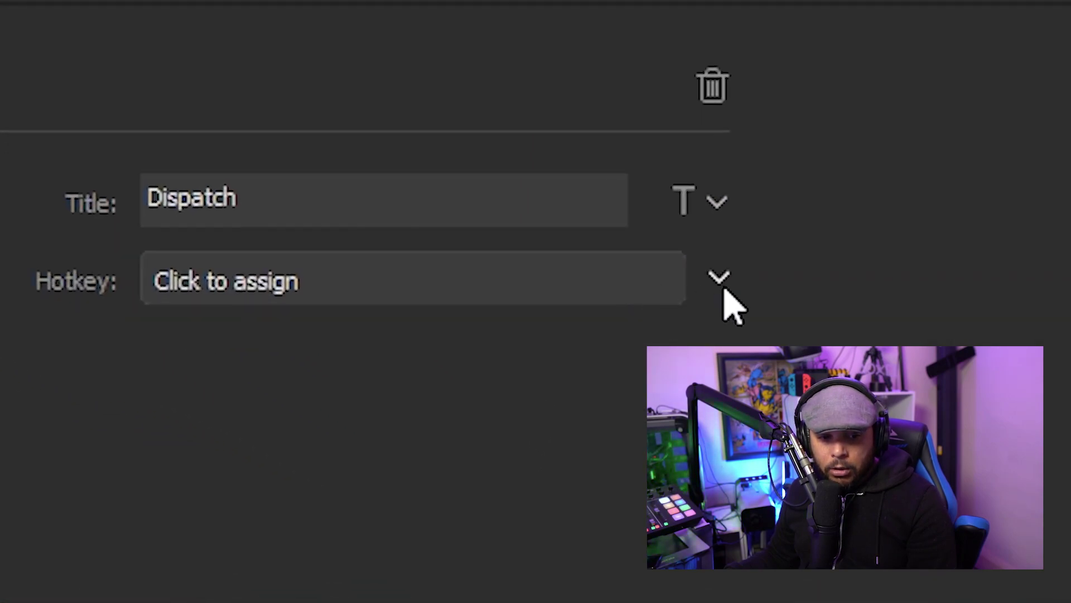
Step: Assign Space to the Dispatch key and Left to the Gate Open key
click(724, 288)
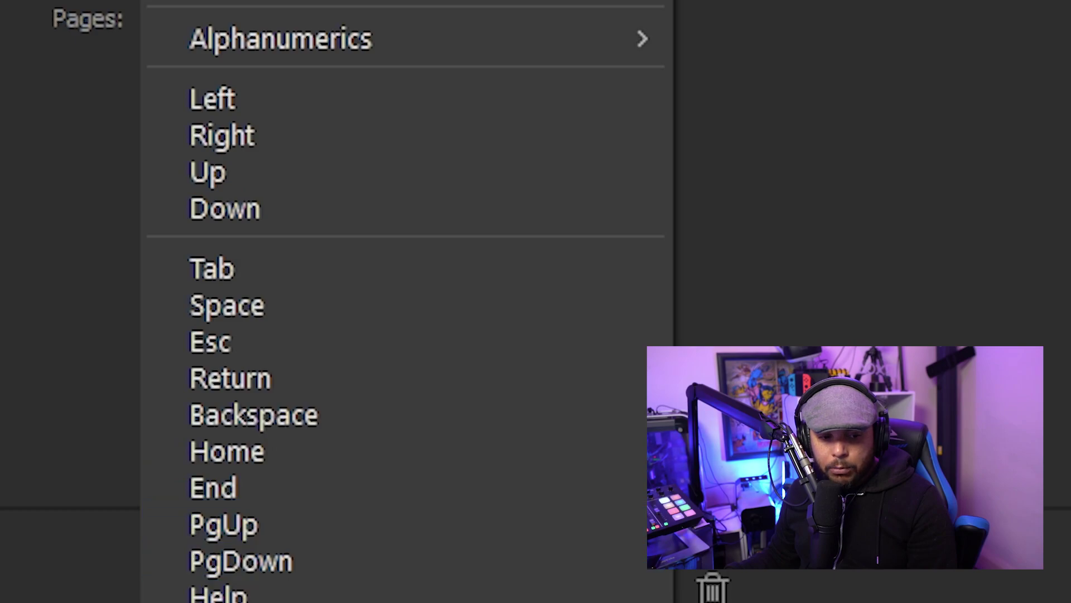
click(255, 313)
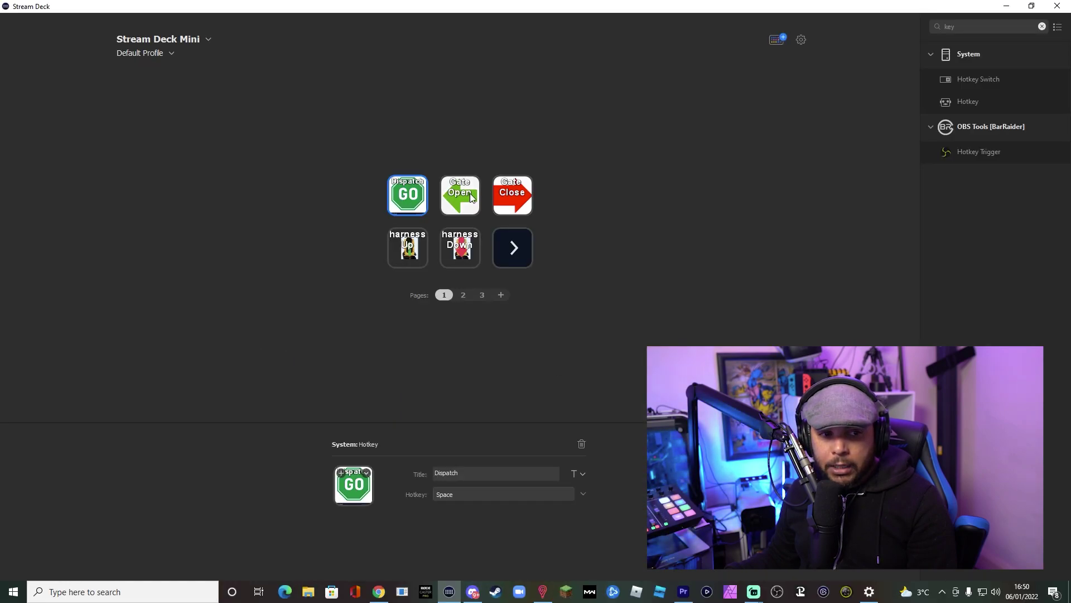
click(584, 494)
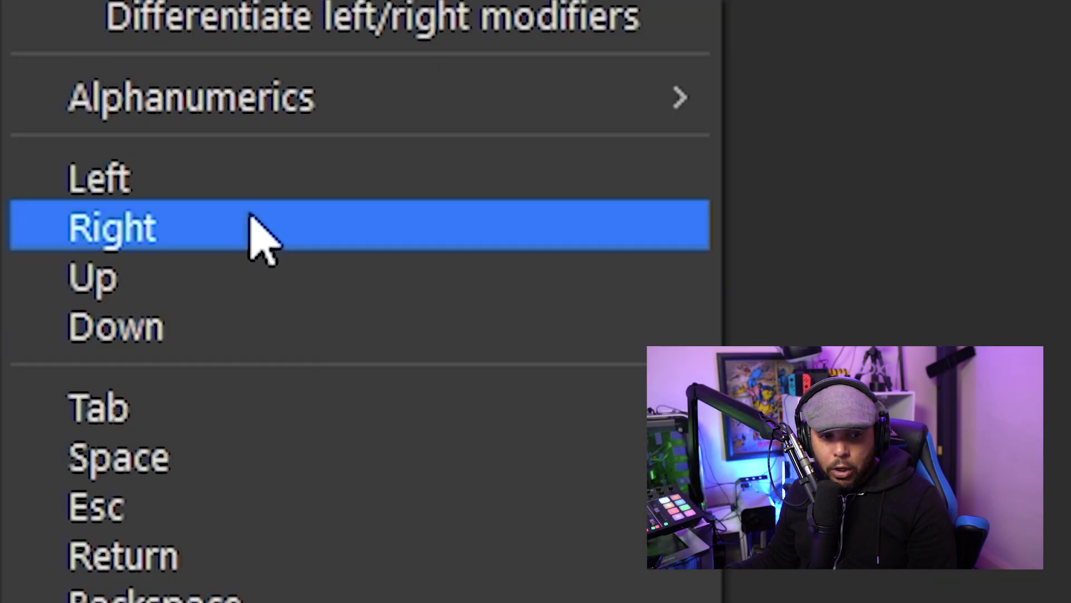
click(231, 181)
Step: Assign the Right hotkey to the Gate Close key
click(514, 190)
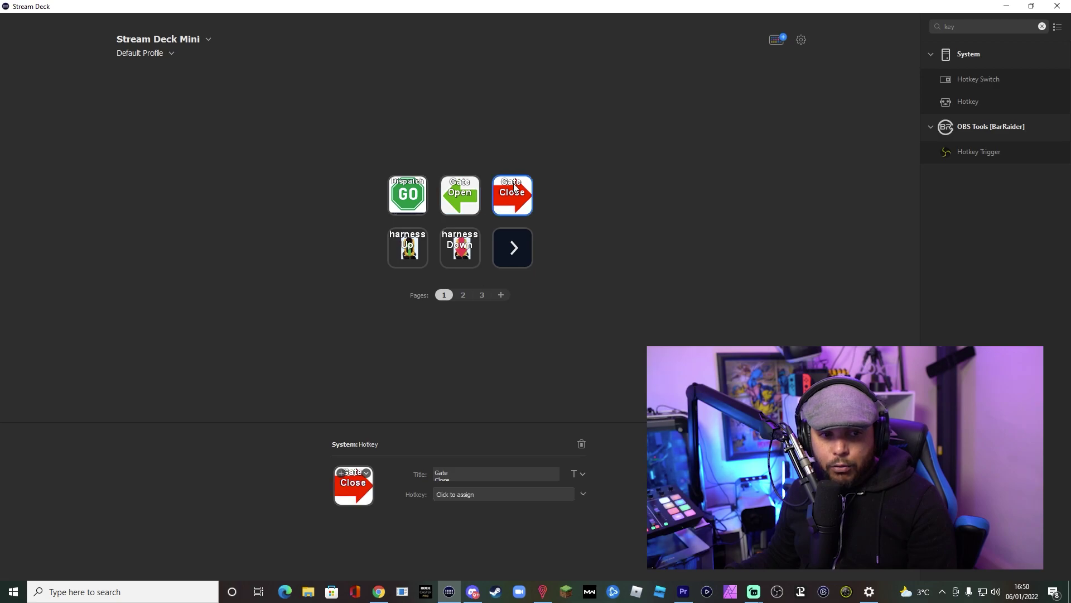
click(584, 495)
click(491, 322)
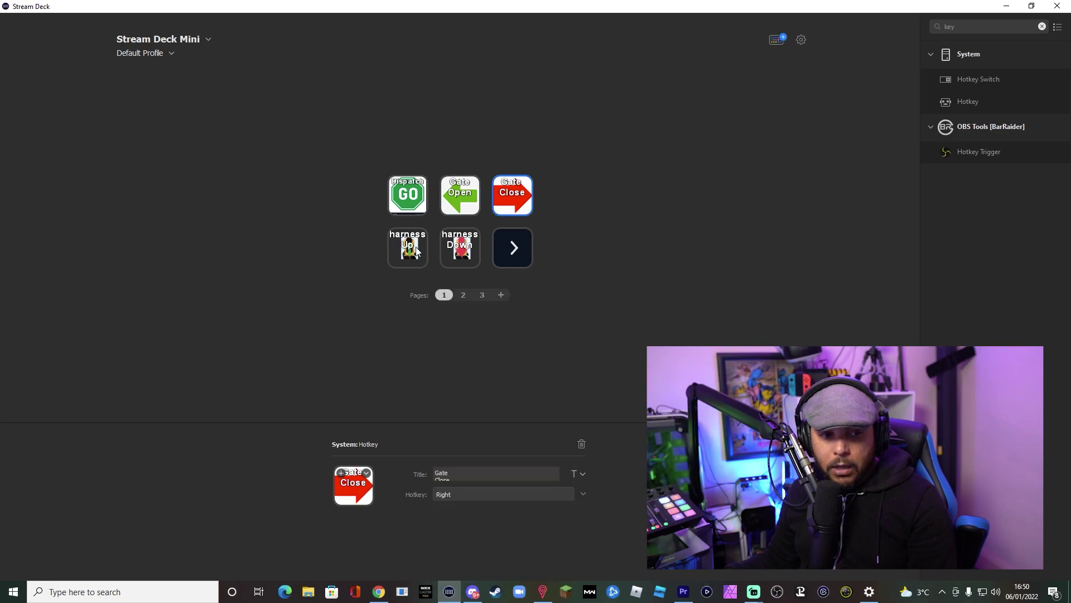
Step: Assign Up to the harness Up key and Down to the harness Down key
key(Right)
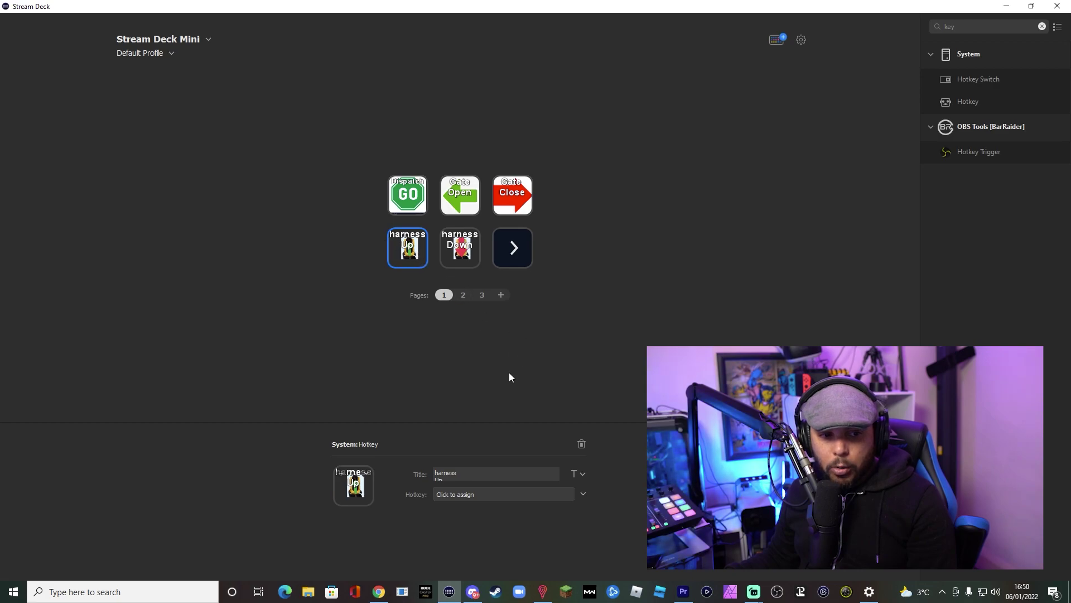
click(582, 492)
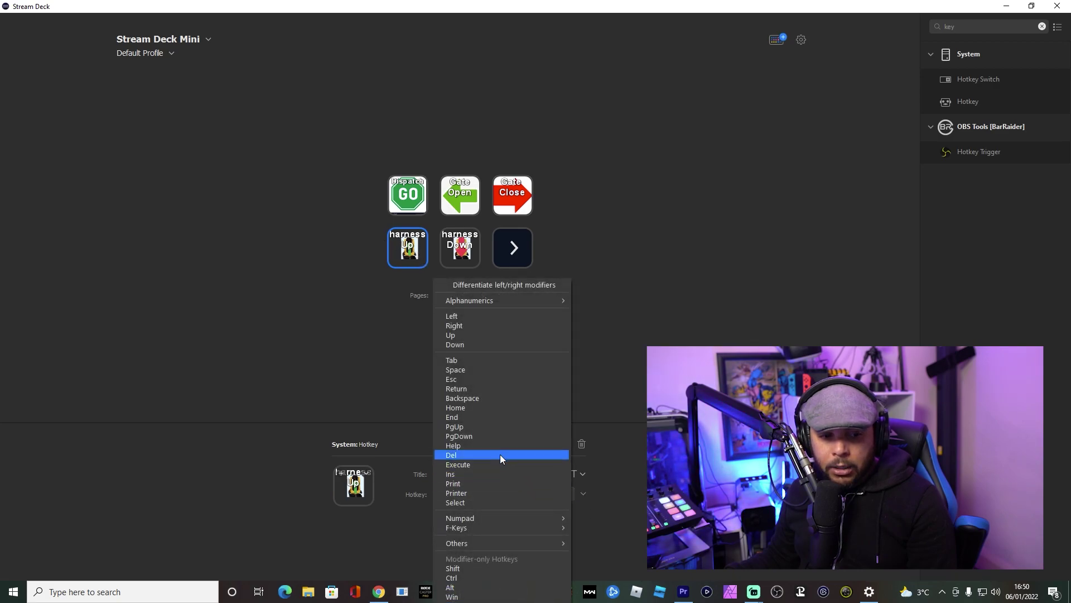
click(486, 336)
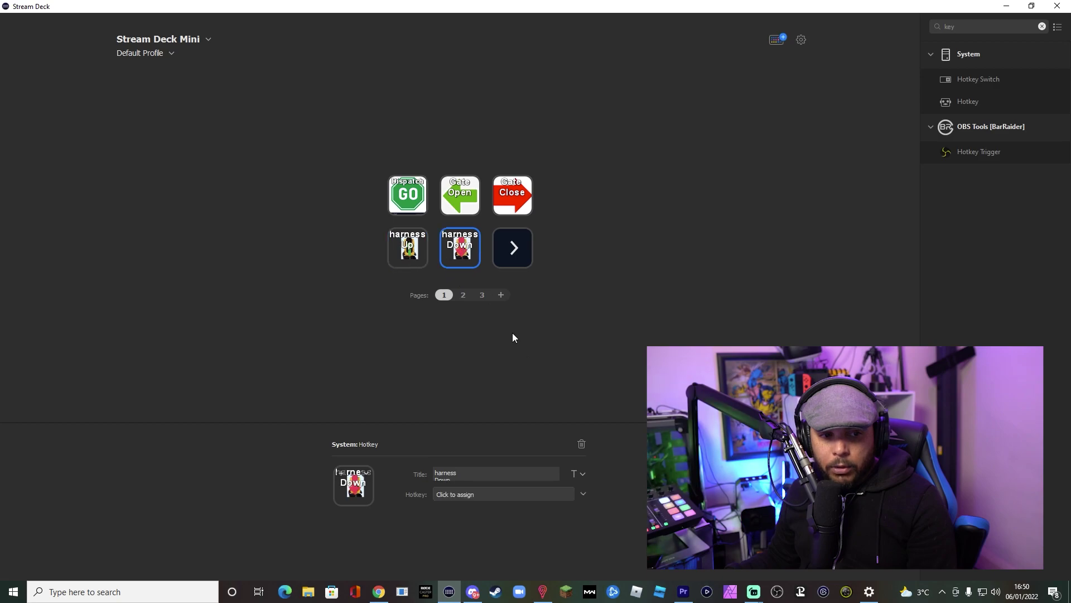
click(583, 494)
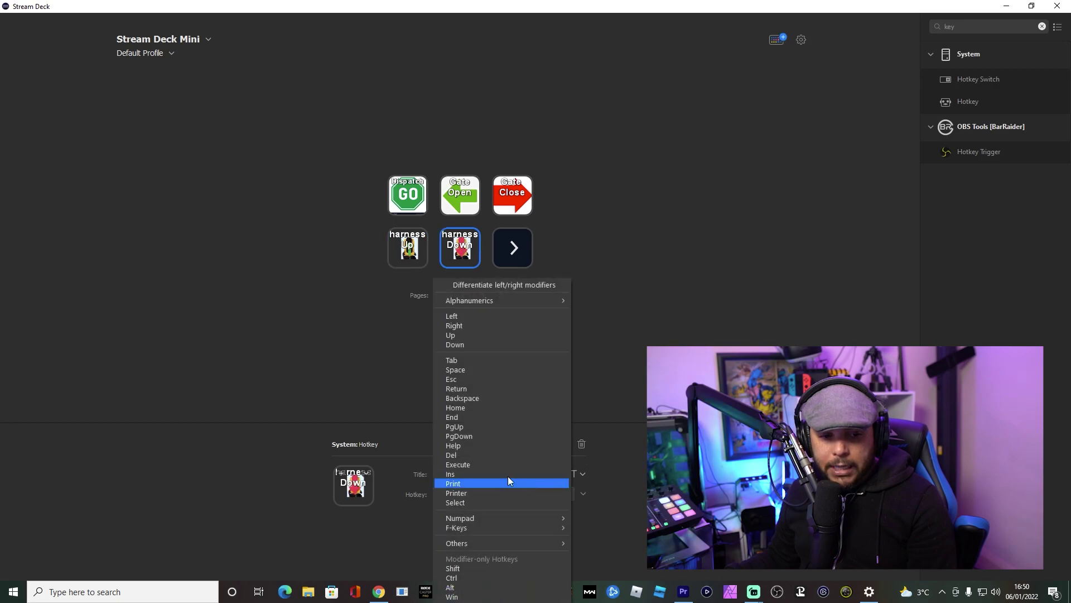
click(500, 344)
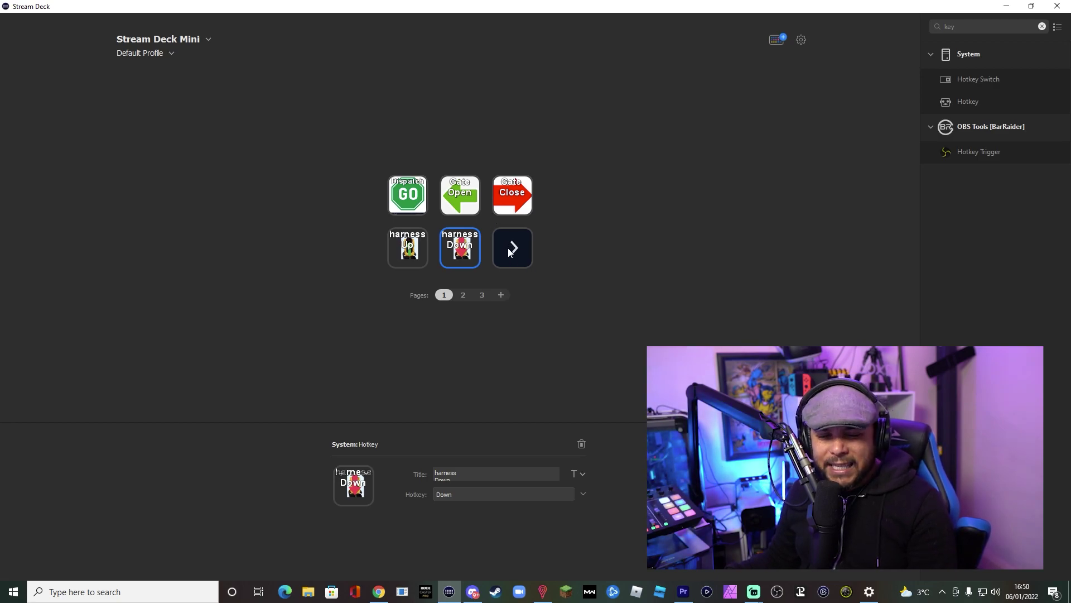
Step: Check page 2, return to page 1, and minimize Stream Deck to reveal RideSims
click(462, 295)
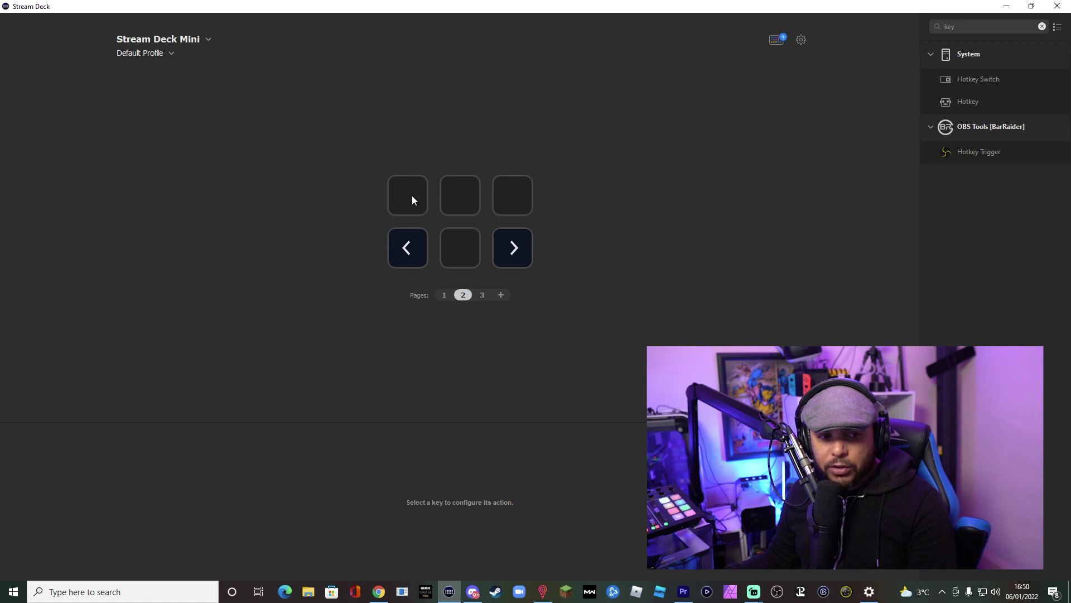
click(413, 251)
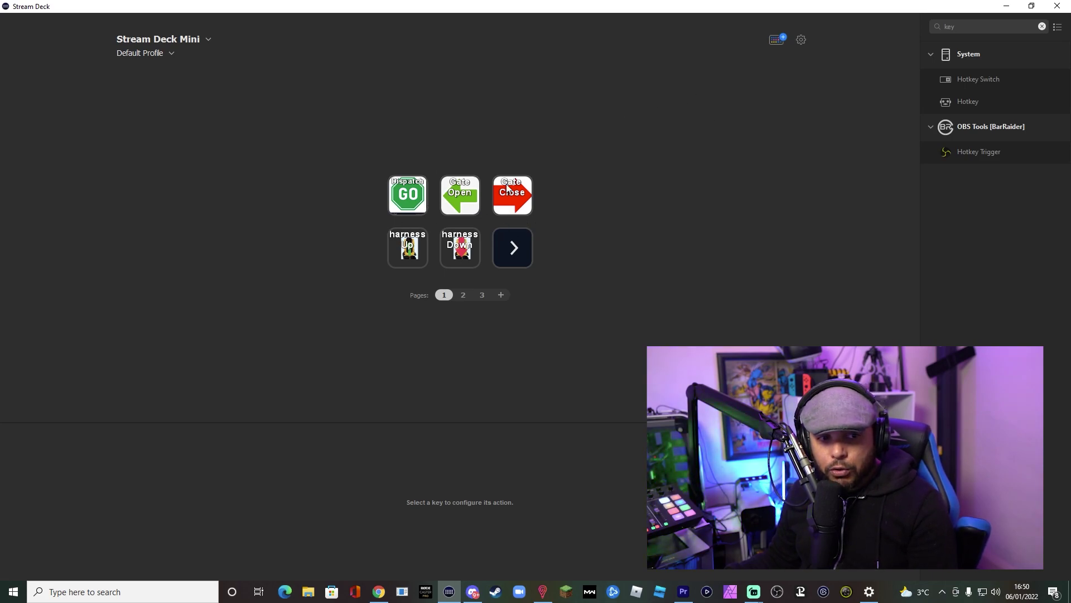
click(1007, 7)
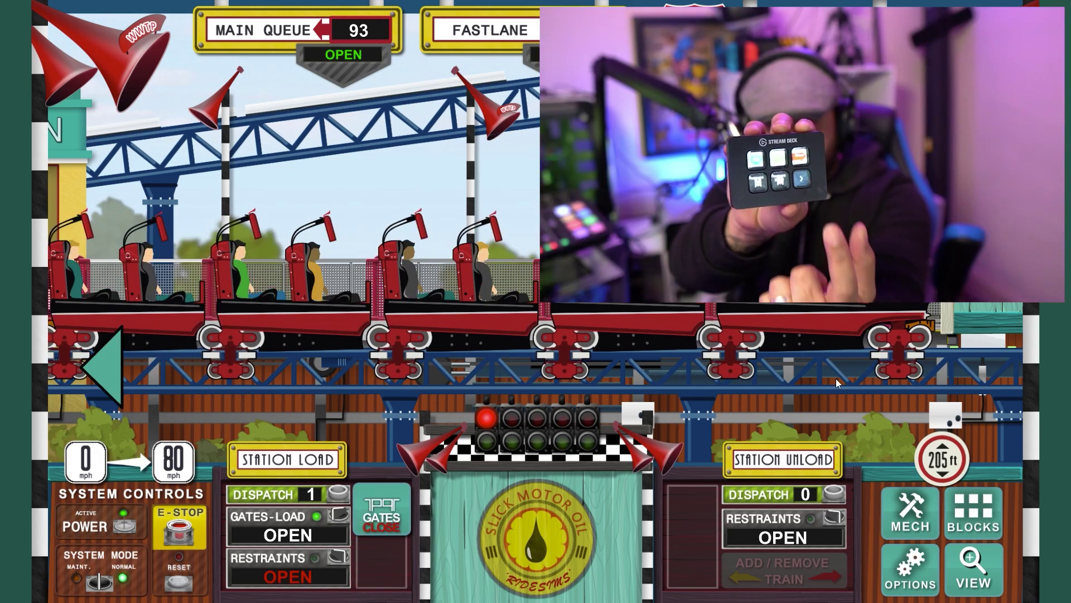
Step: Close the load gates (G), close the restraints (R), then dispatch the train (Space)
key(g)
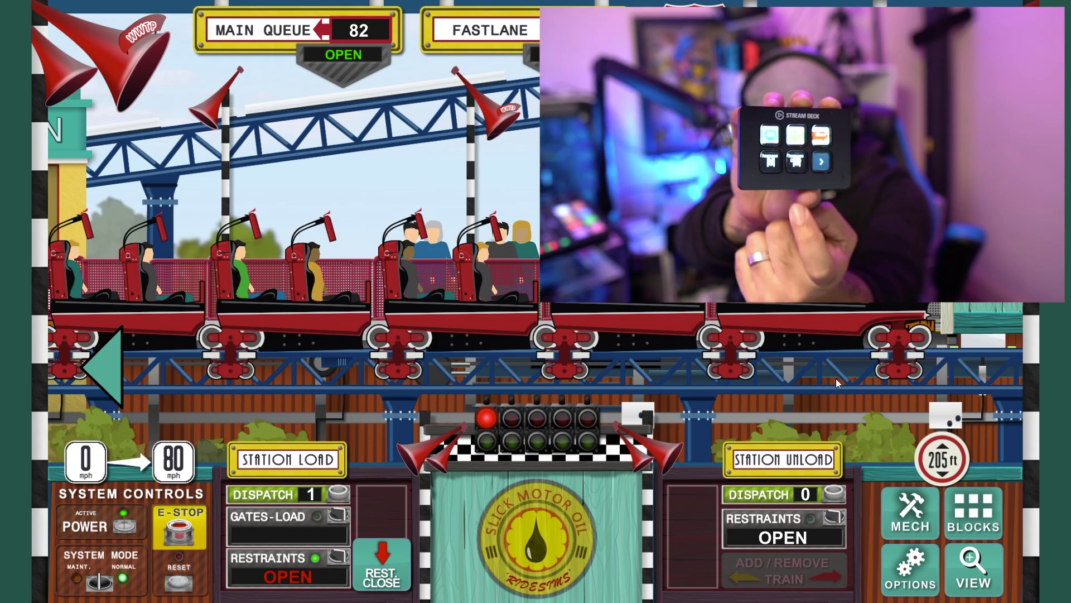
key(r)
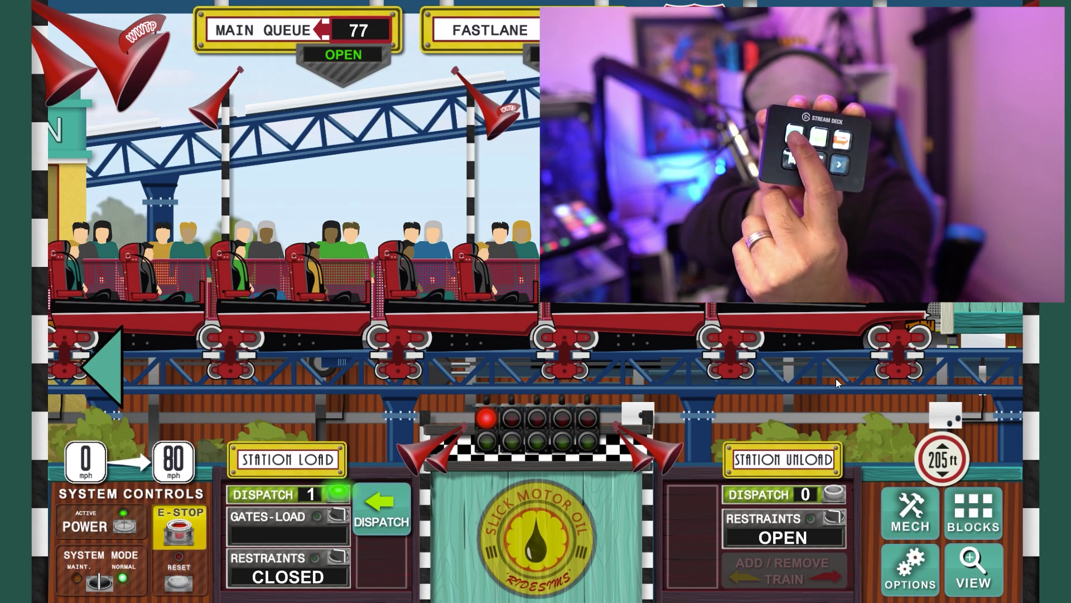
key(space)
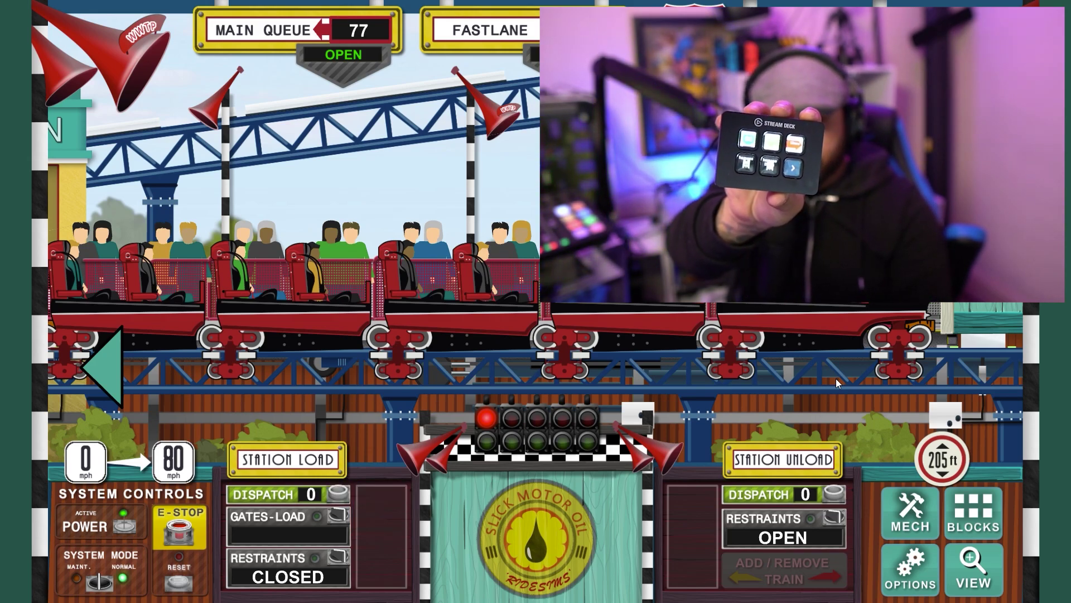